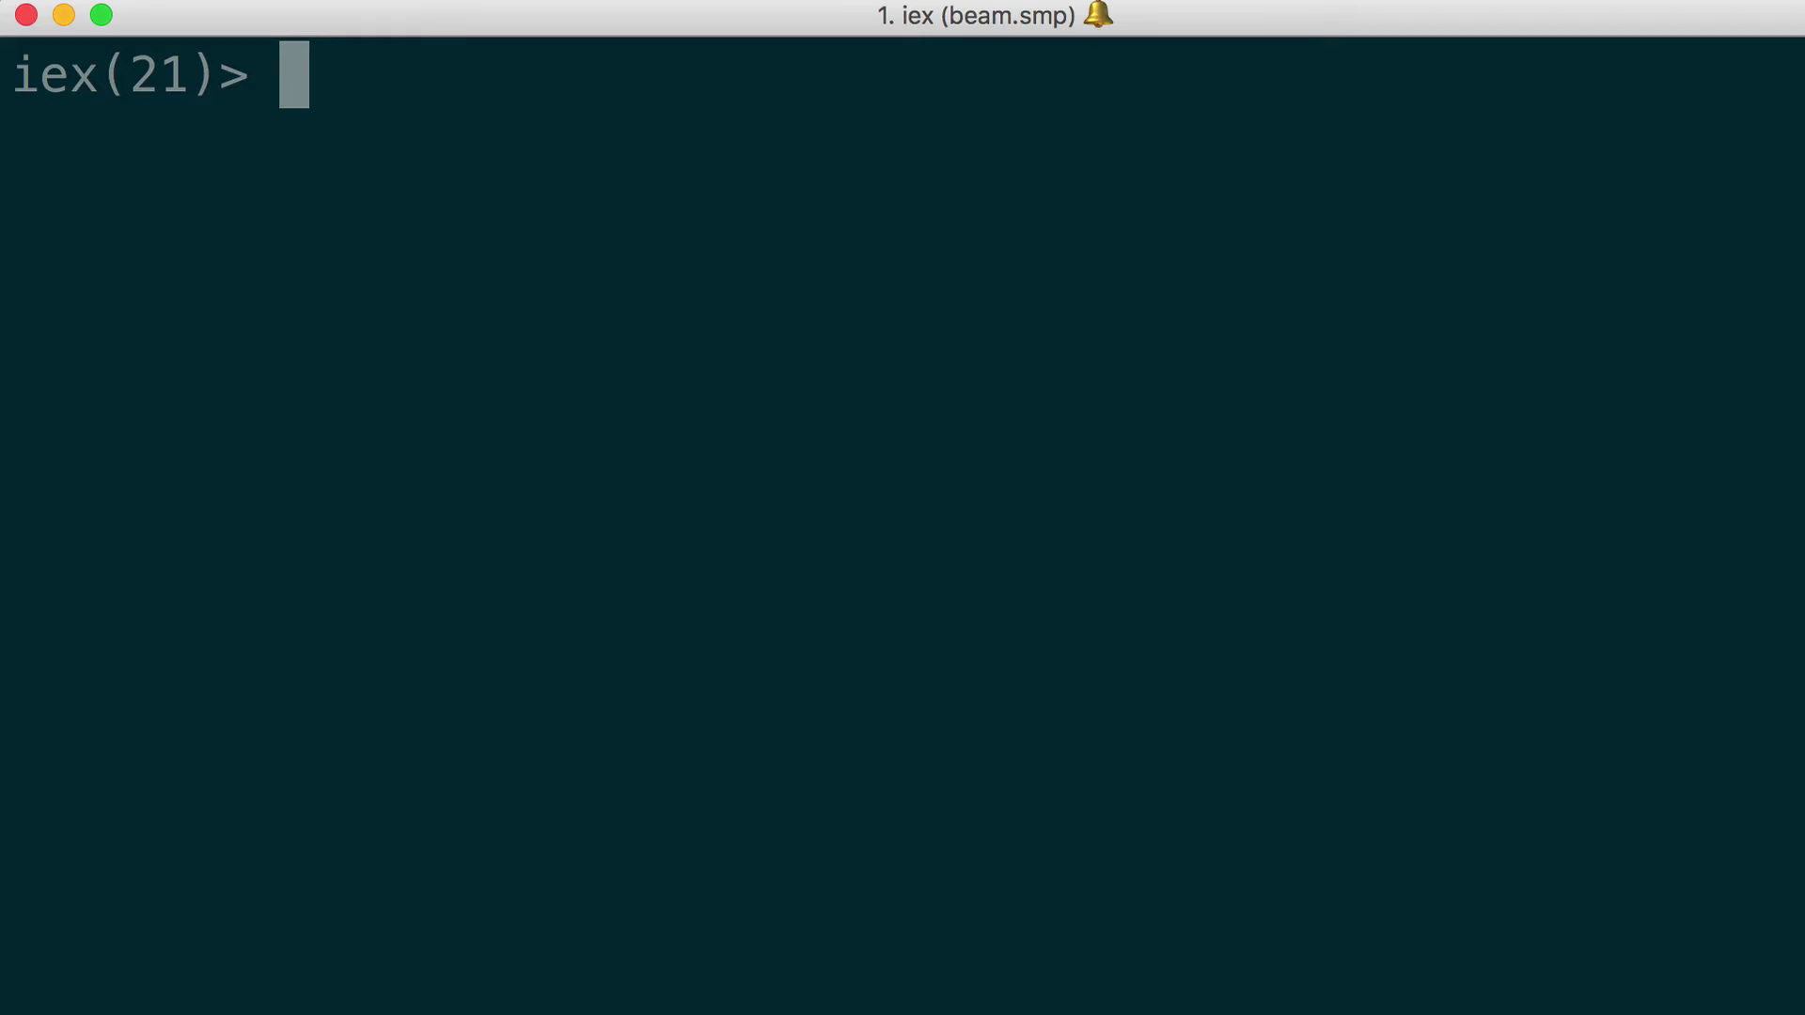
{"action": "type", "text": "a ="}
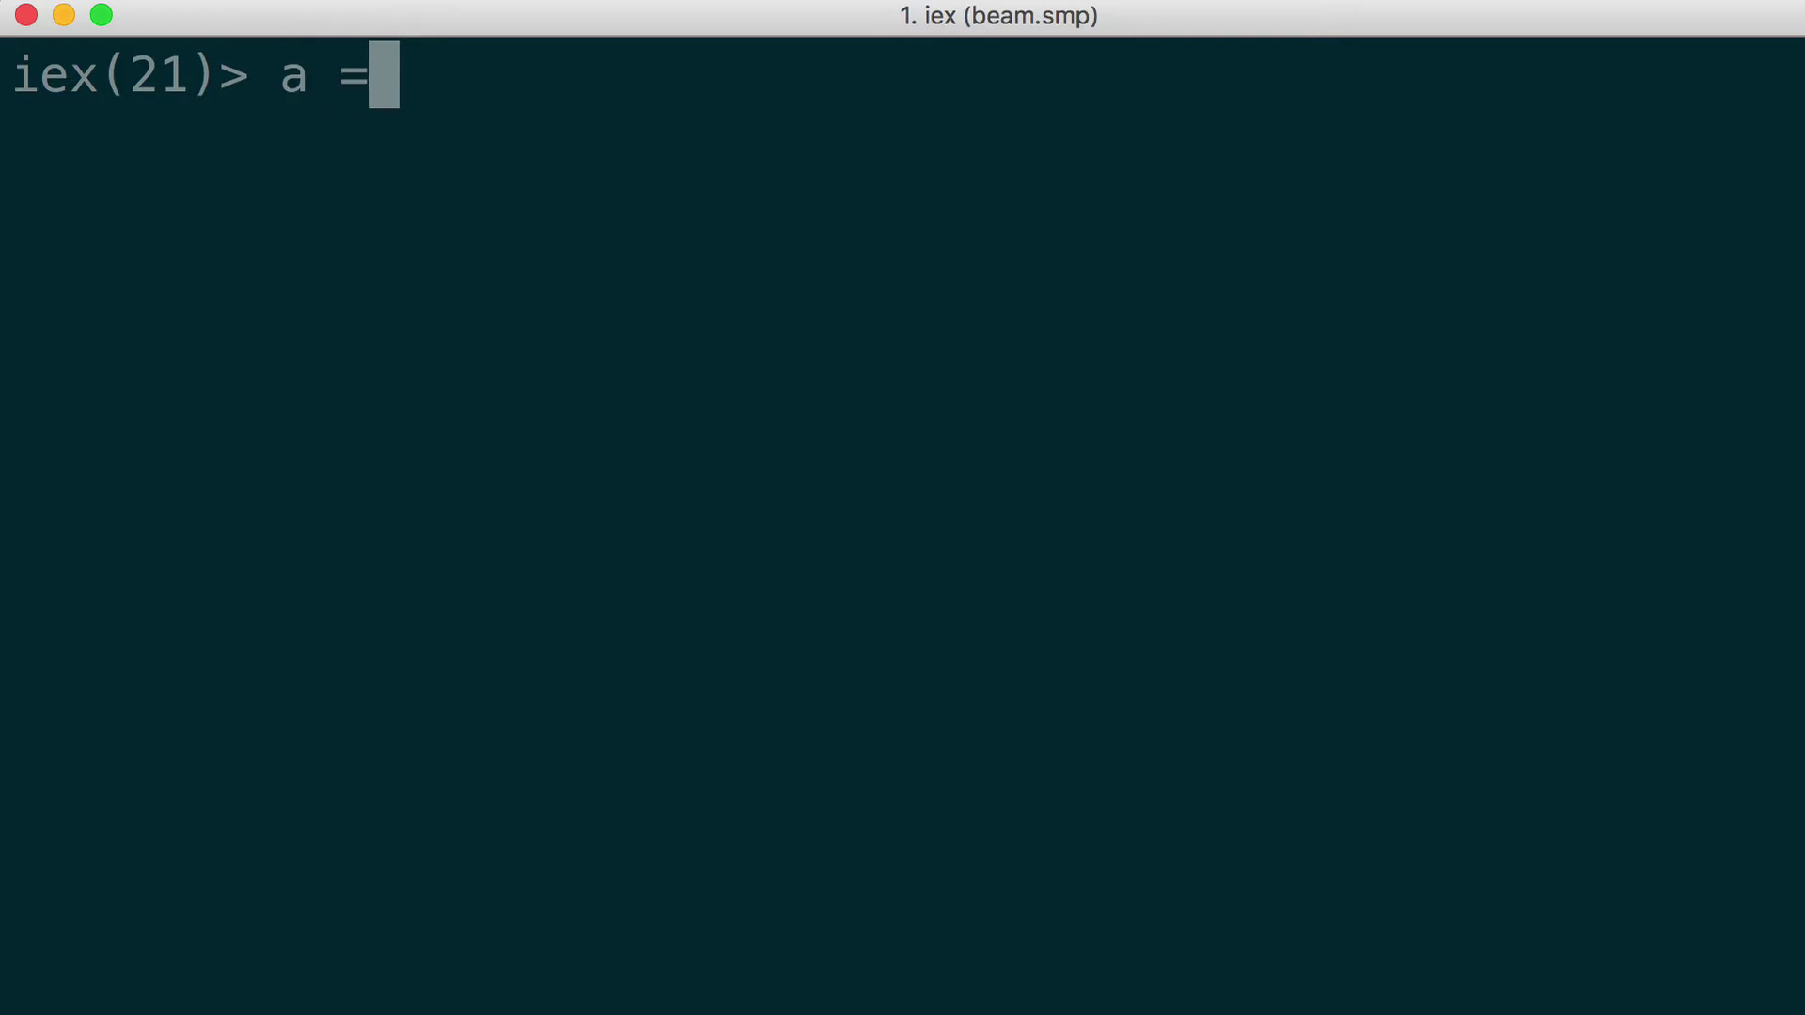
{"action": "type", "text": "1"}
In iex, bind a = 1, match {^a, b} against {1, 2}, then against {2, 2} to raise MatchError
{"action": "key", "text": "Return"}
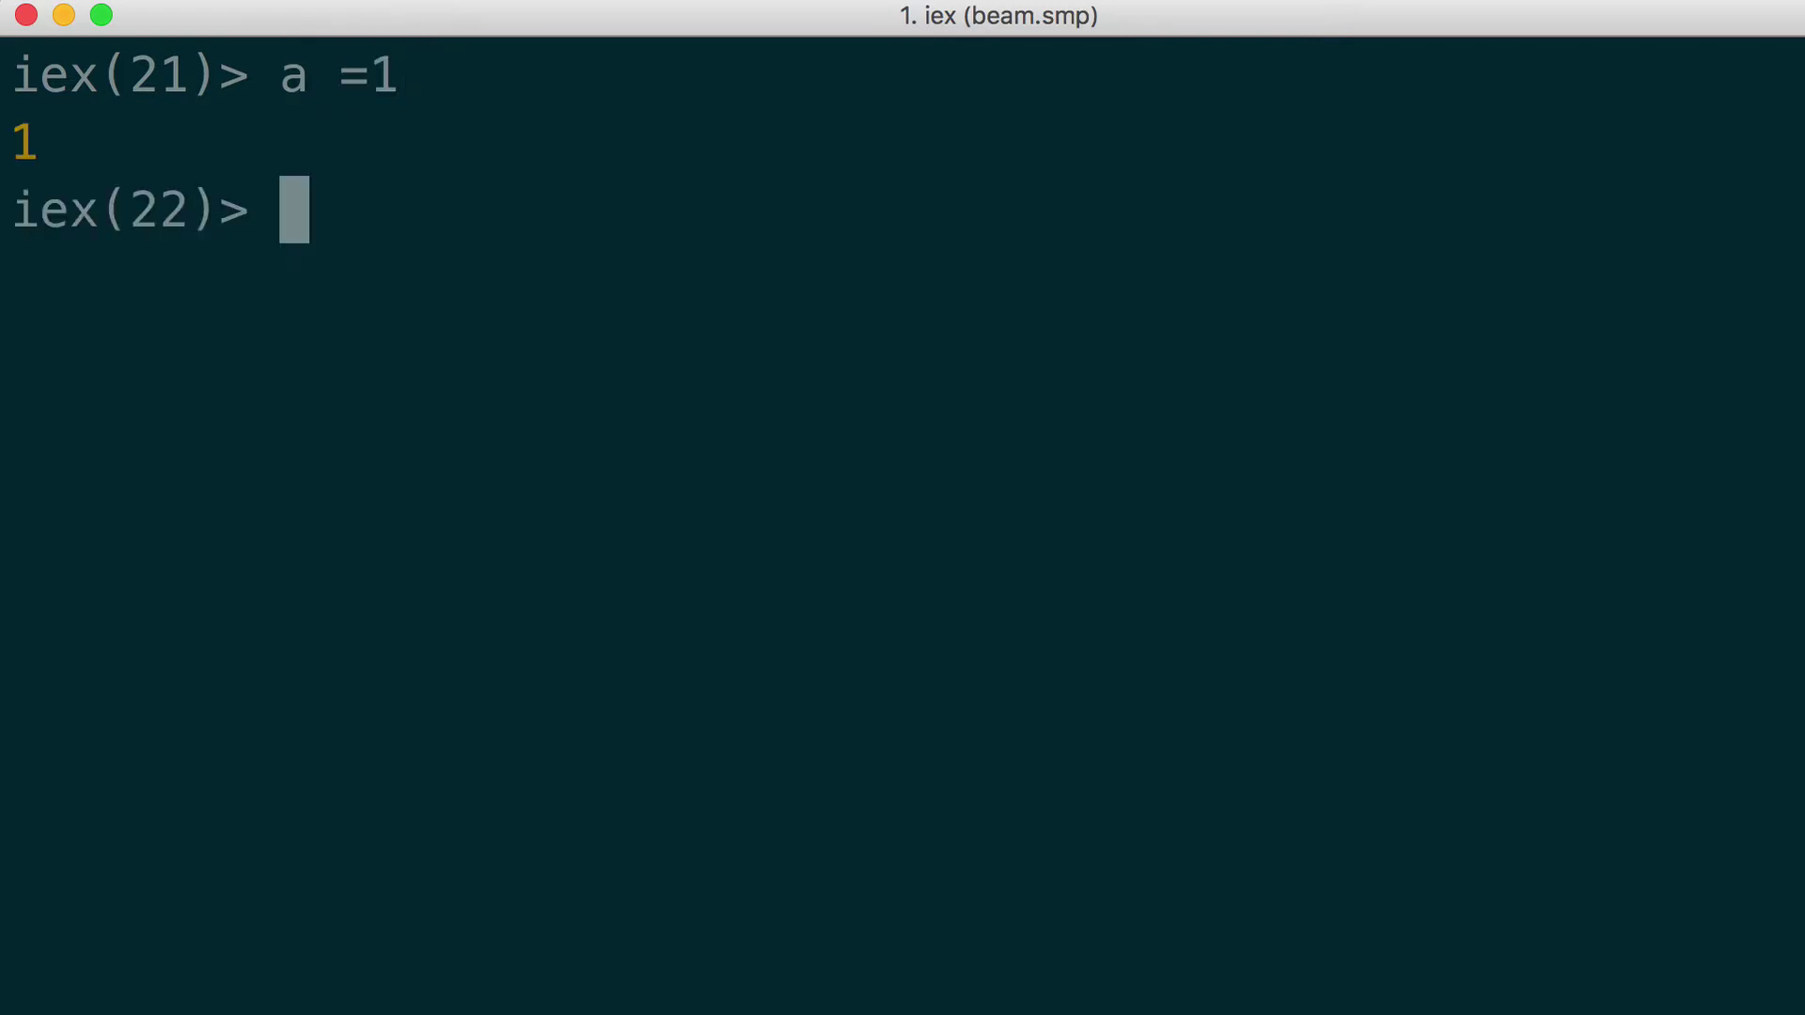
{"action": "type", "text": "{^a, b} = {1, 2}"}
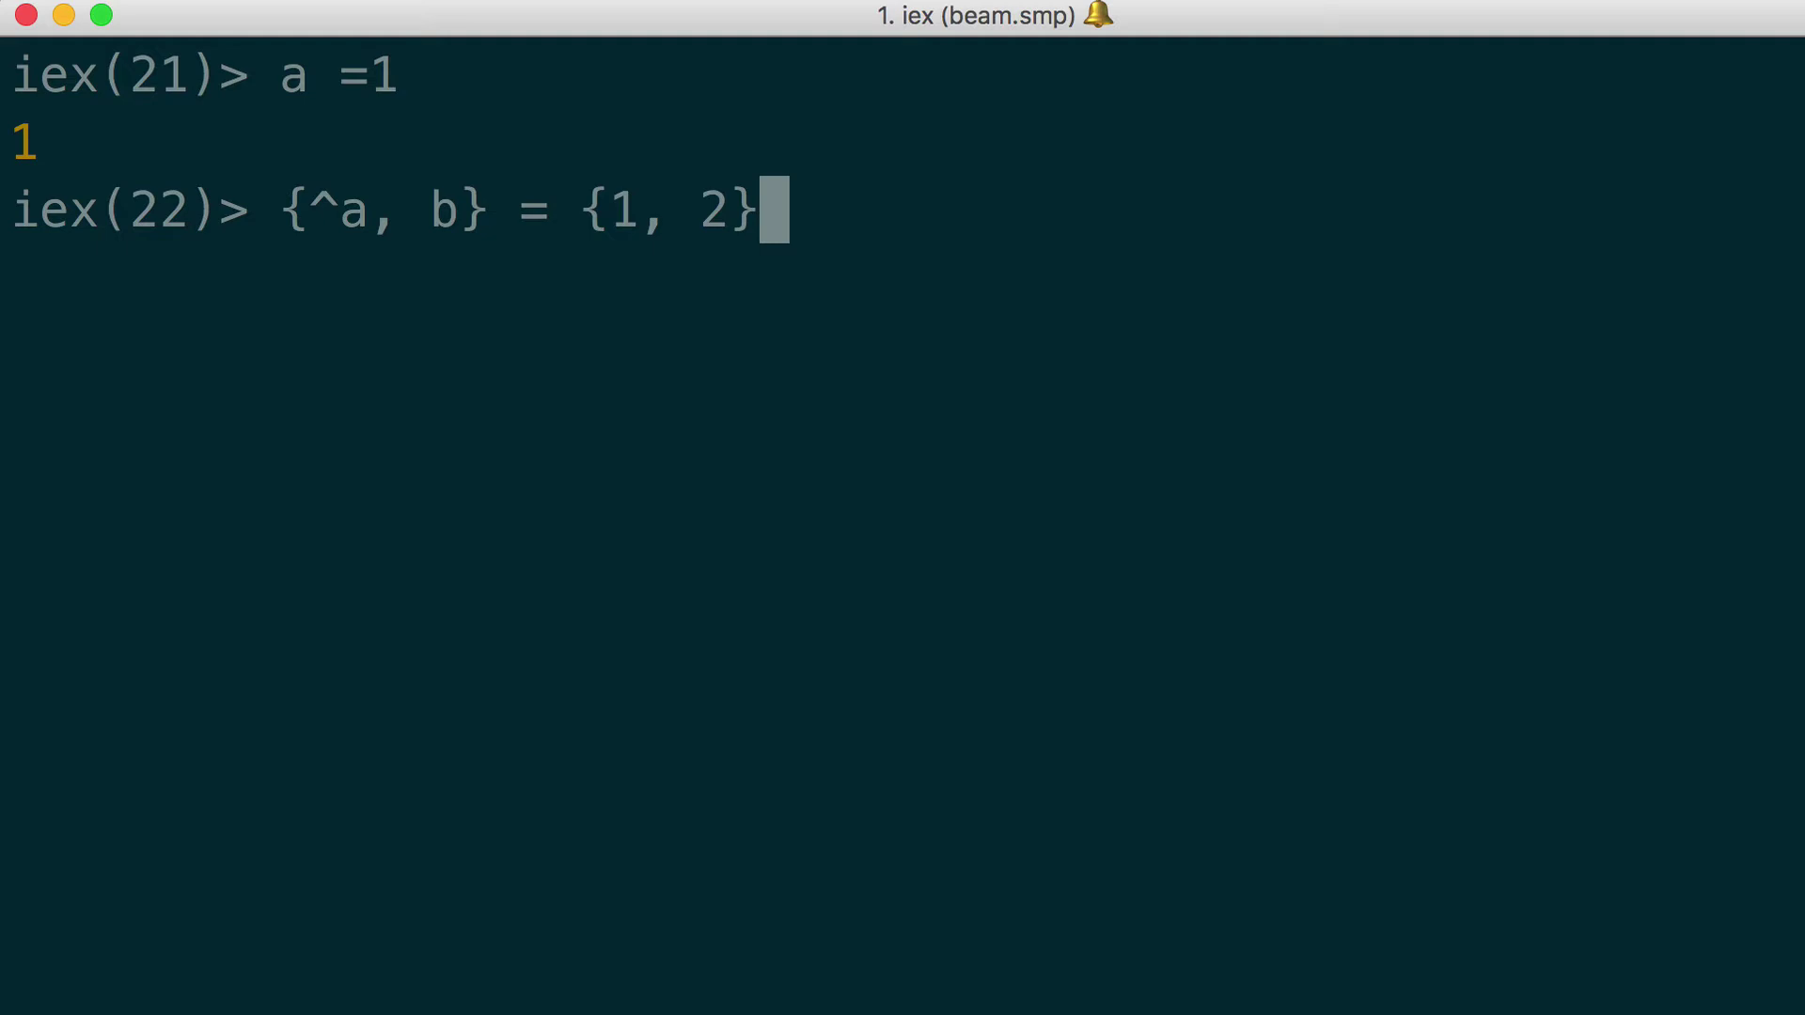
{"action": "key", "text": "Return"}
{"action": "key", "text": "Up"}
{"action": "key", "text": "Left"}
{"action": "key", "text": "Left"}
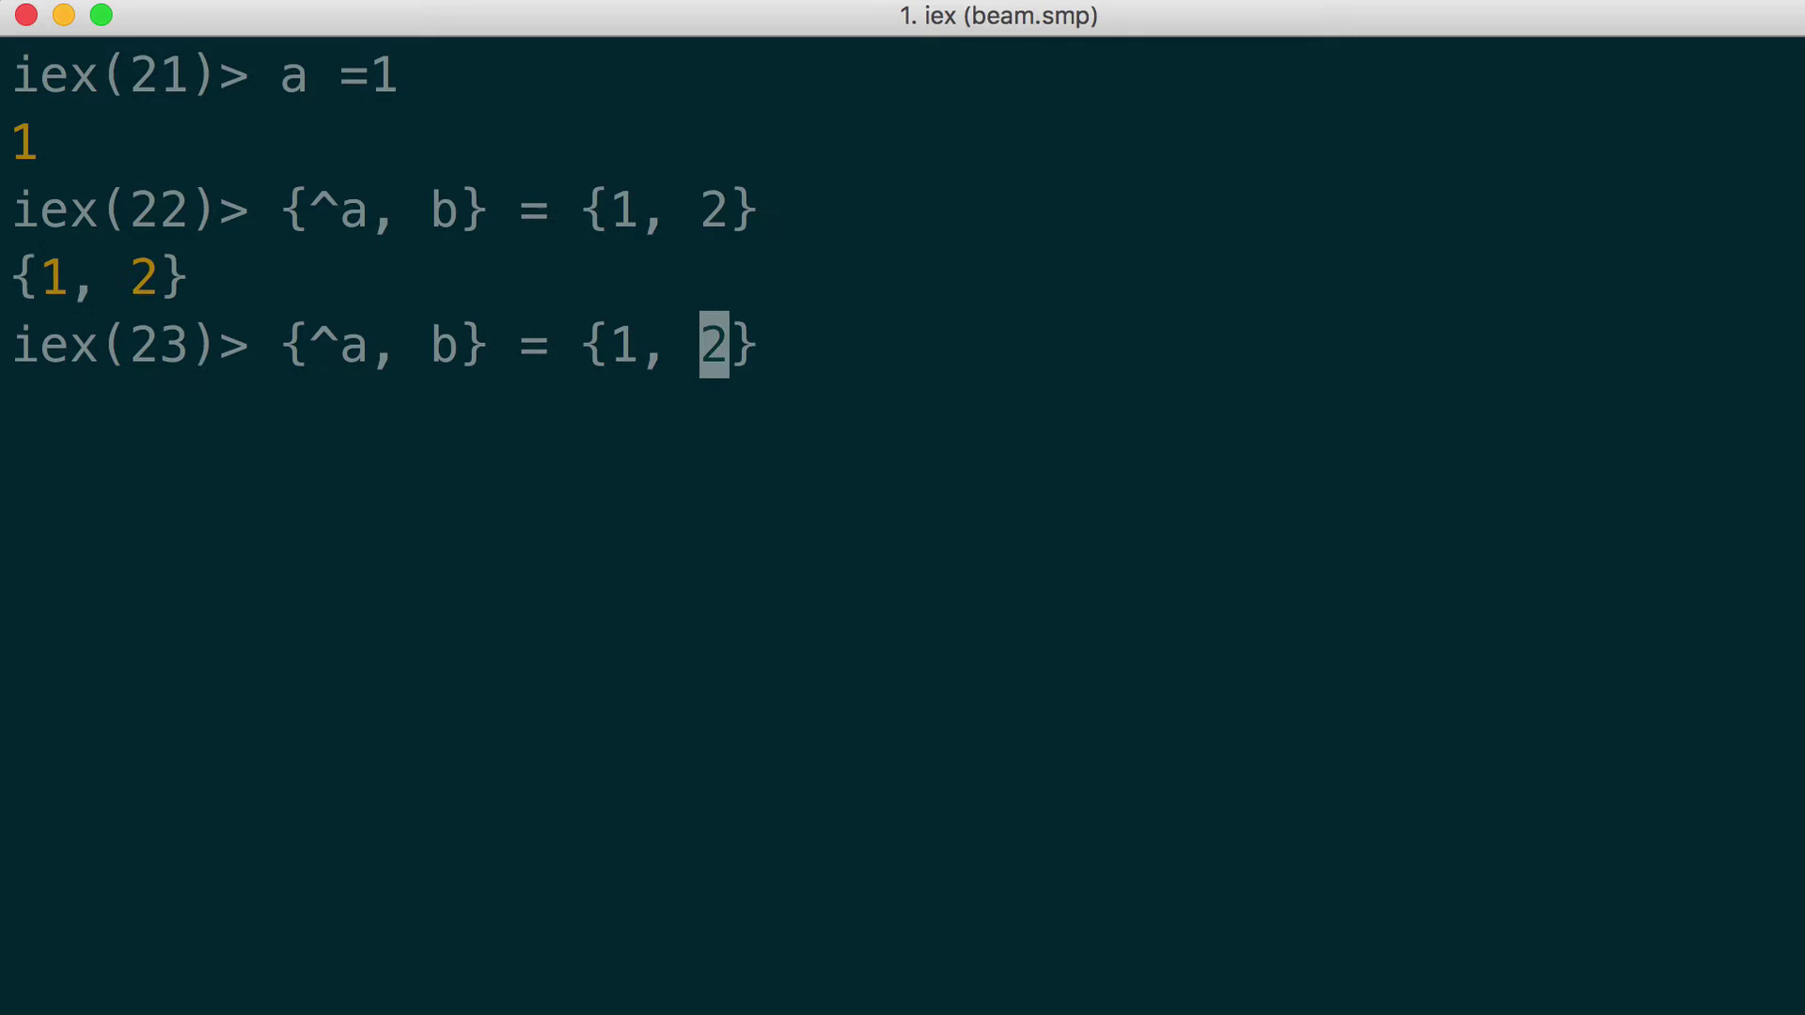
{"action": "key", "text": "Left"}
{"action": "key", "text": "Left"}
{"action": "key", "text": "BackSpace"}
{"action": "type", "text": "2"}
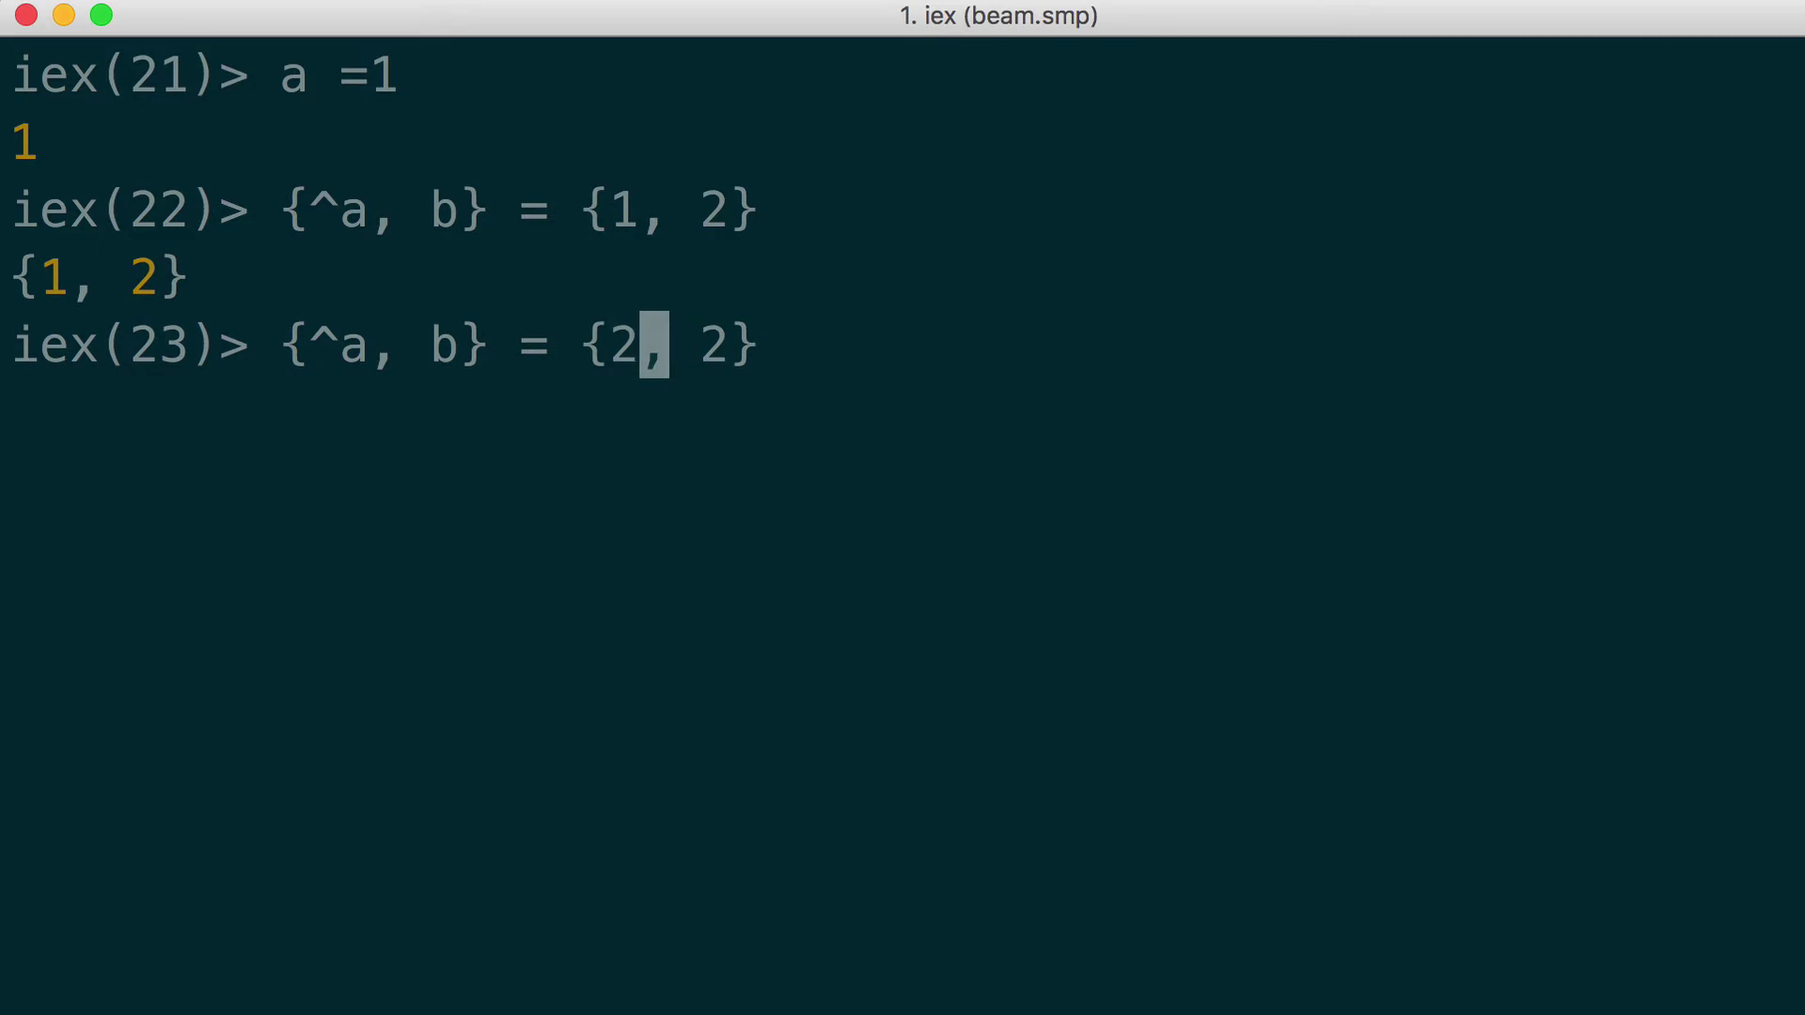
{"action": "key", "text": "Return"}
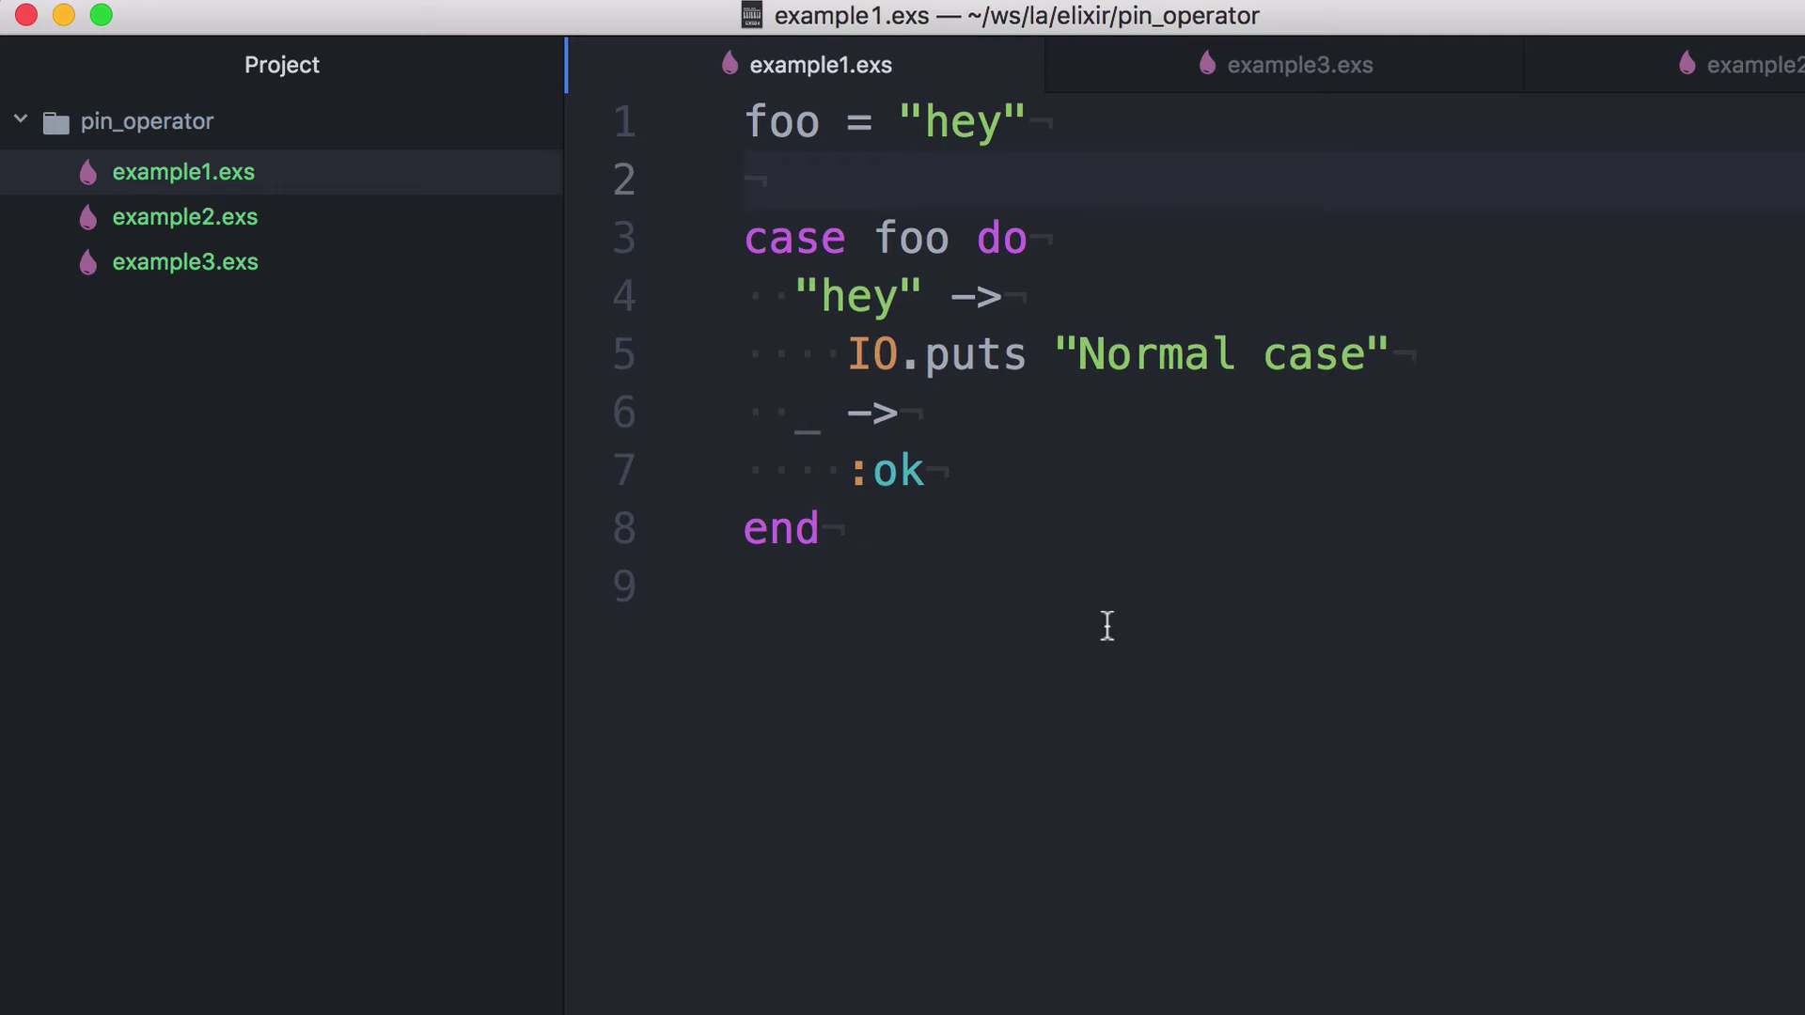
Highlight the "hey" pattern on line 4 of example1.exs, then switch to example3.exs
{"action": "left_click", "coordinate": [1107, 626]}
{"action": "left_click_drag", "start_coordinate": [925, 300], "coordinate": [796, 299]}
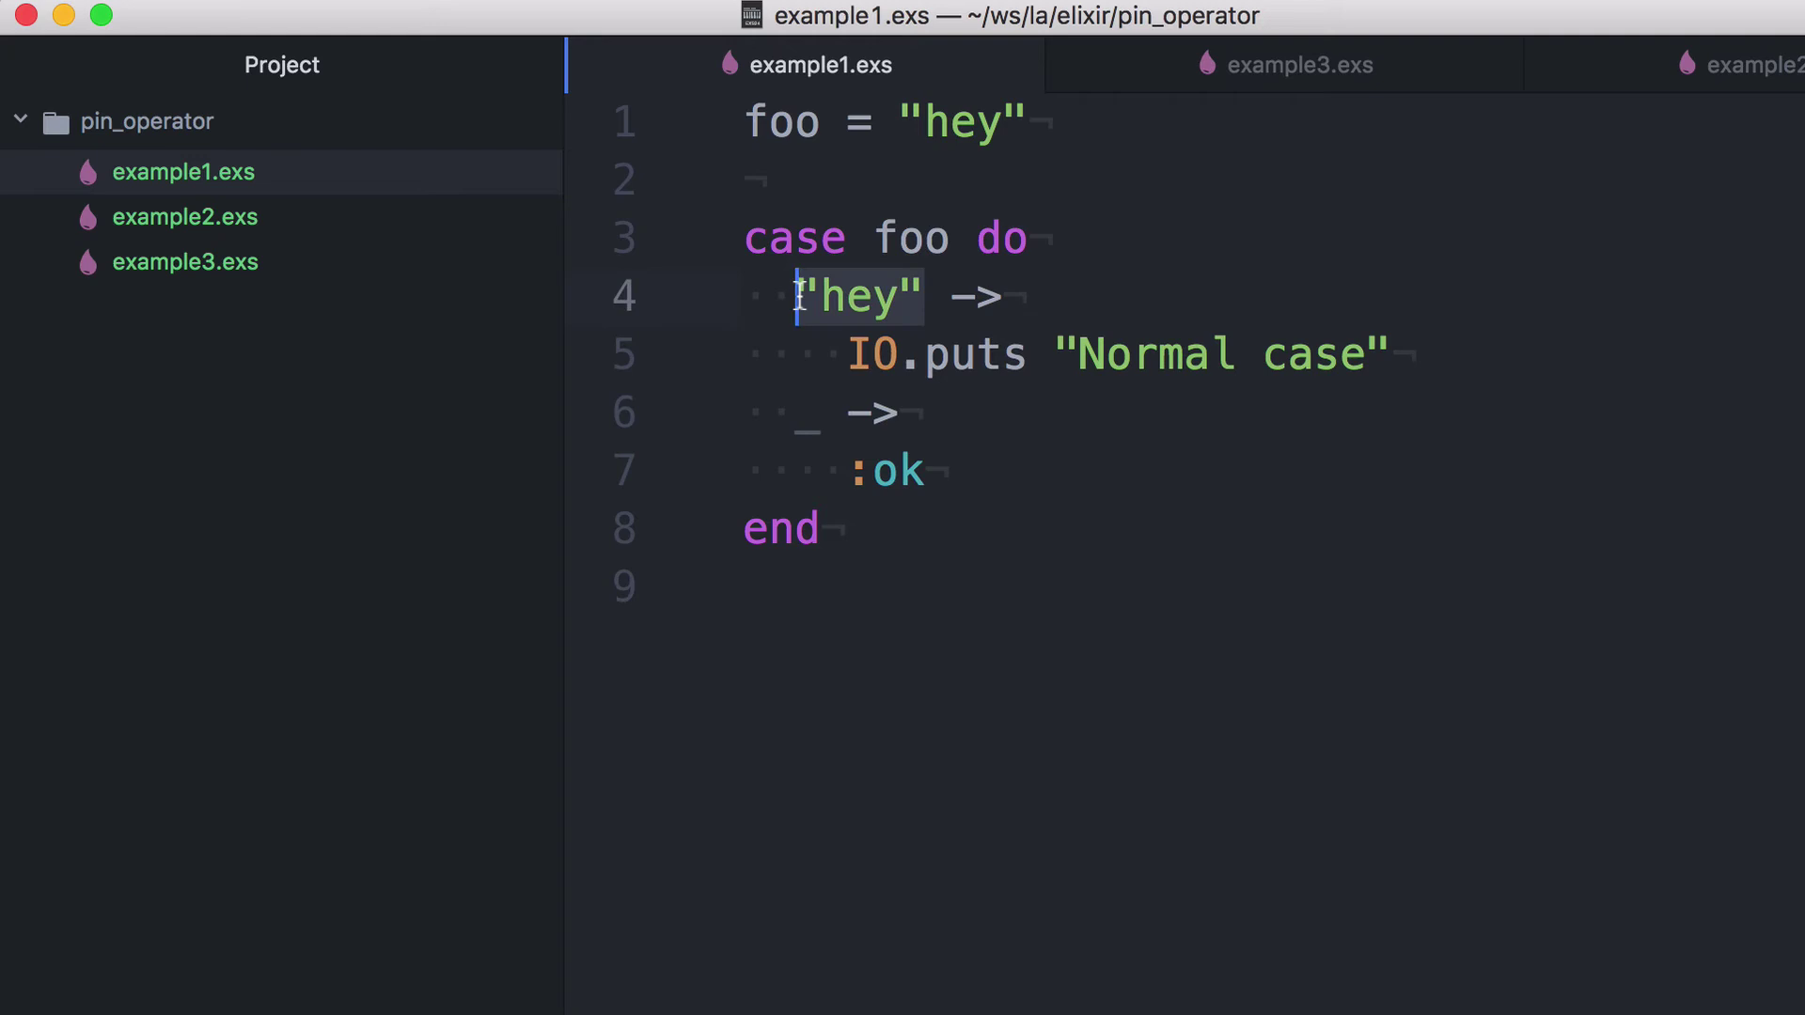
{"action": "left_click", "coordinate": [1338, 74]}
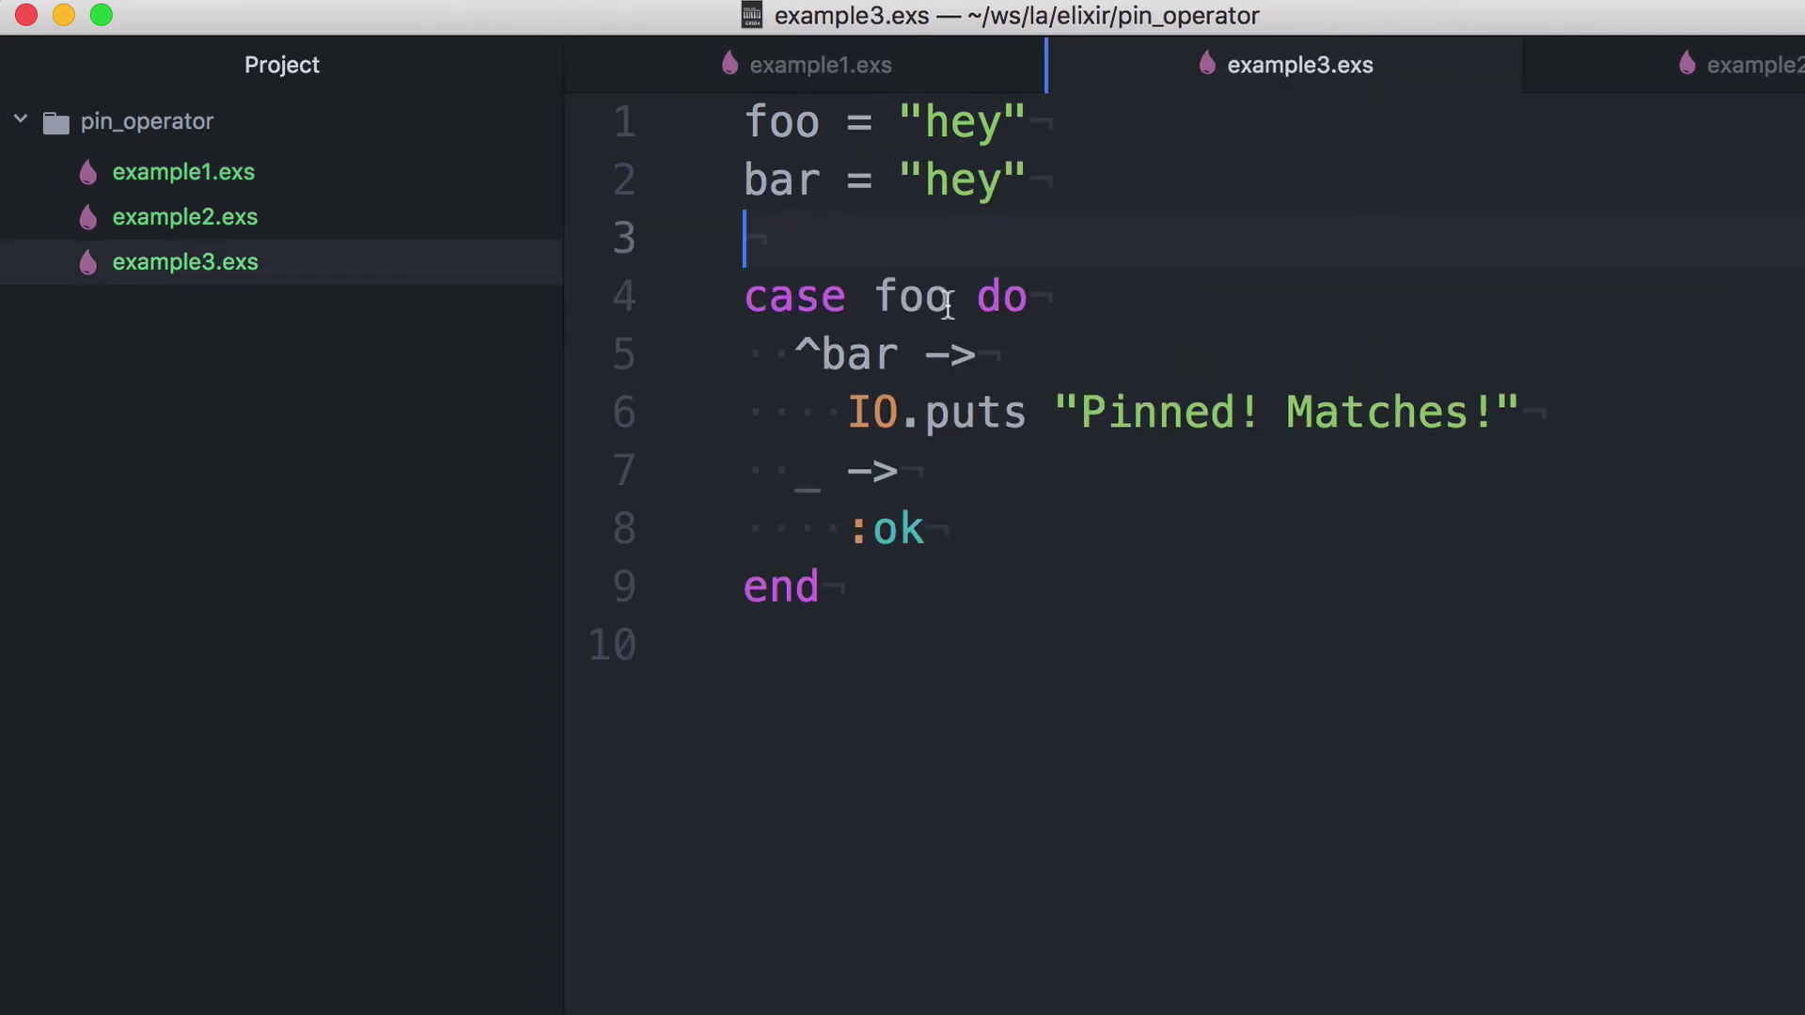
Point at foo on line 4 of example3.exs, then switch to example2.exs
{"action": "left_click", "coordinate": [927, 299]}
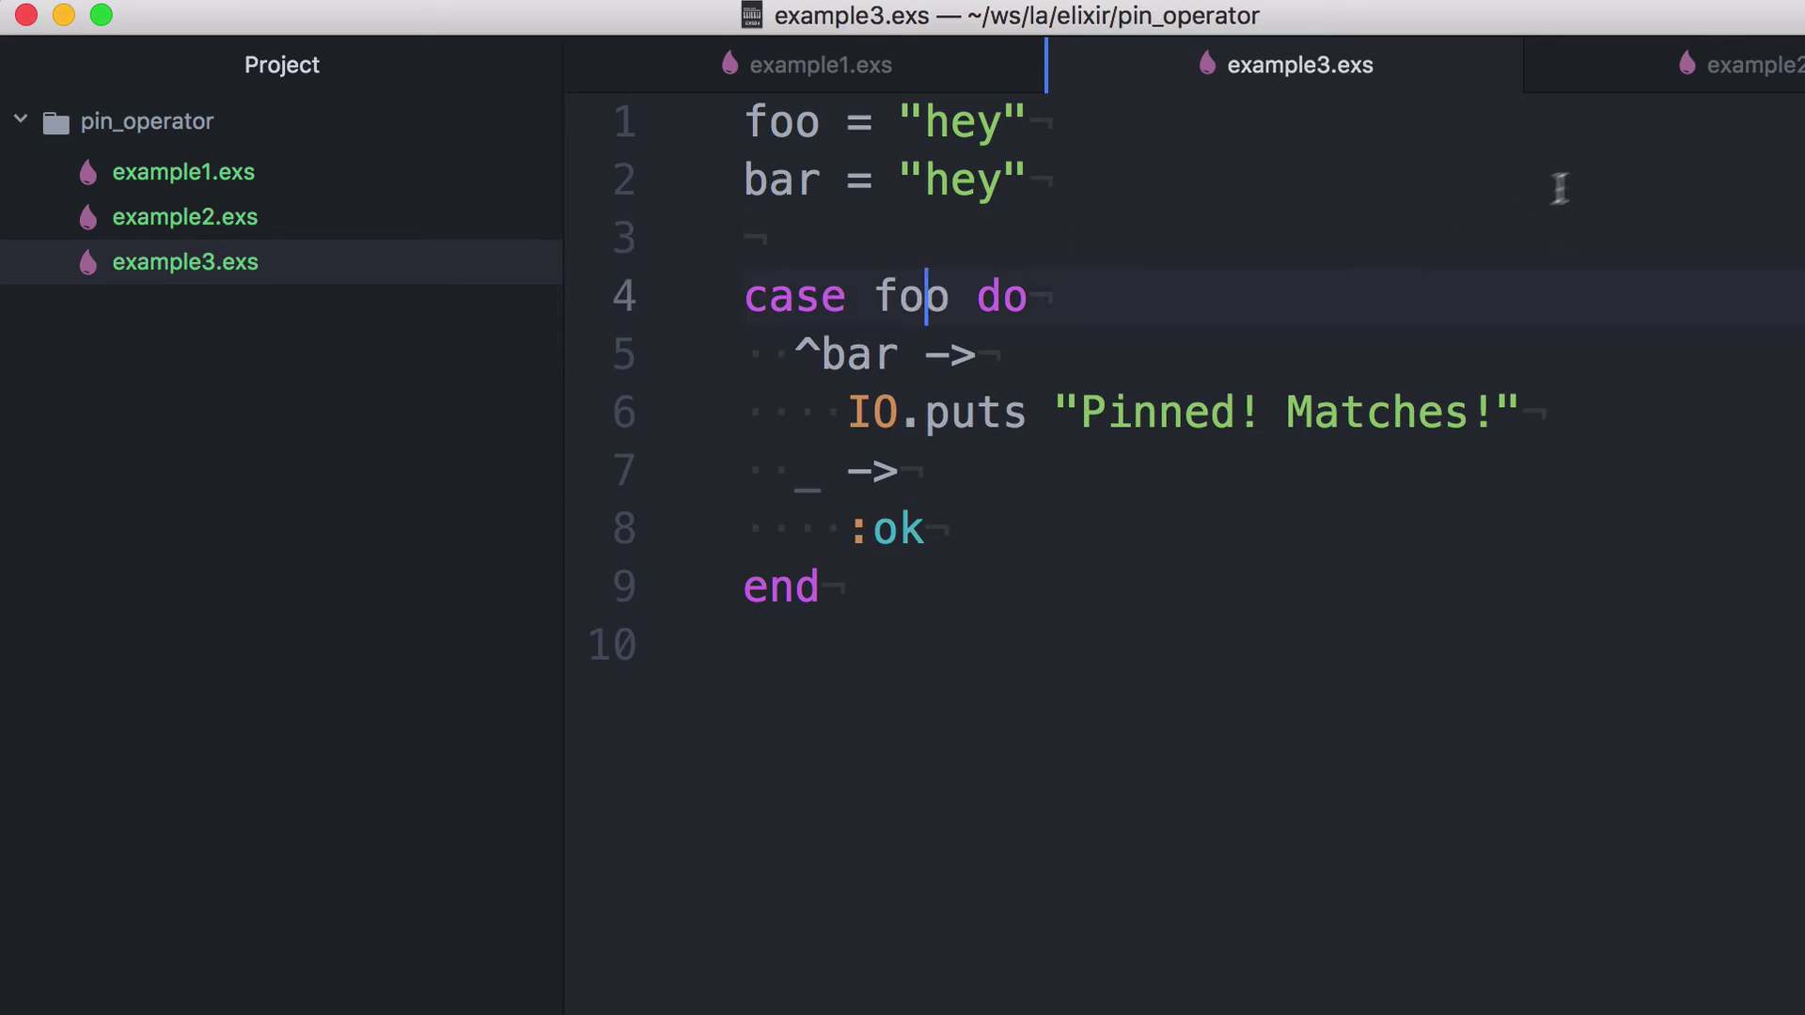
{"action": "left_click", "coordinate": [1785, 82]}
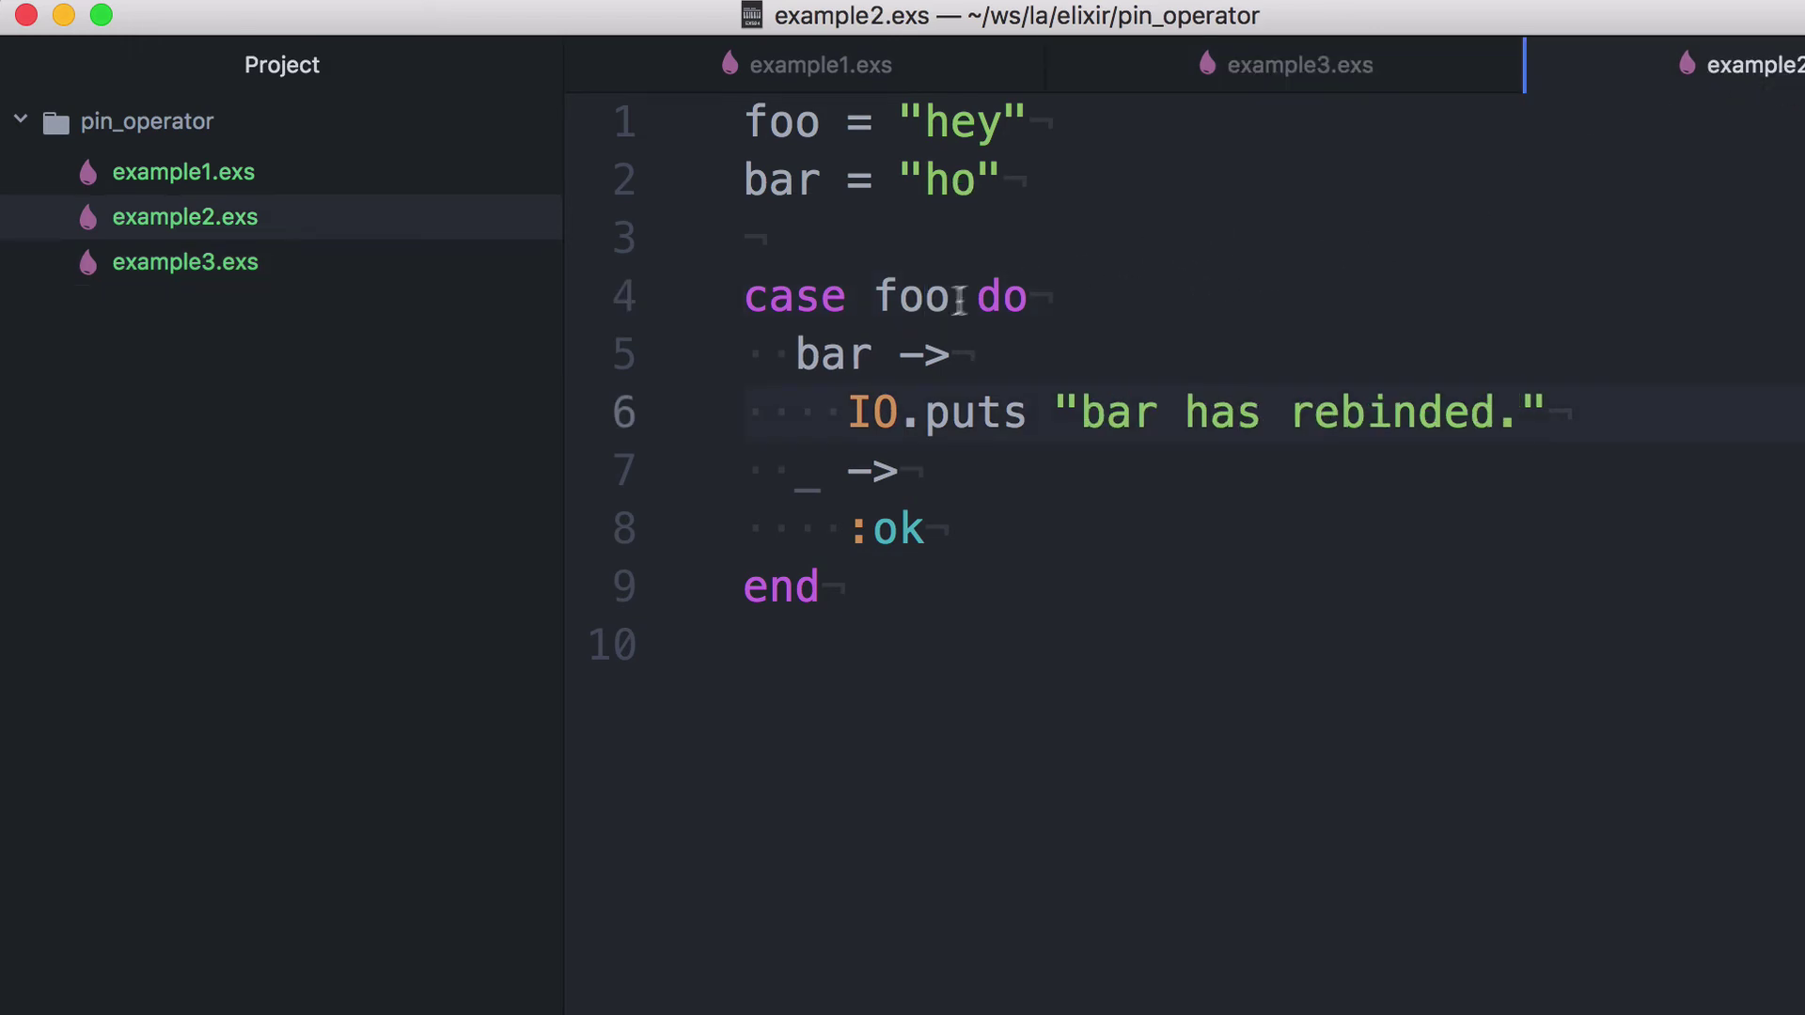
Highlight every occurrence of bar in example2.exs, then return to example3.exs
{"action": "left_click", "coordinate": [870, 354]}
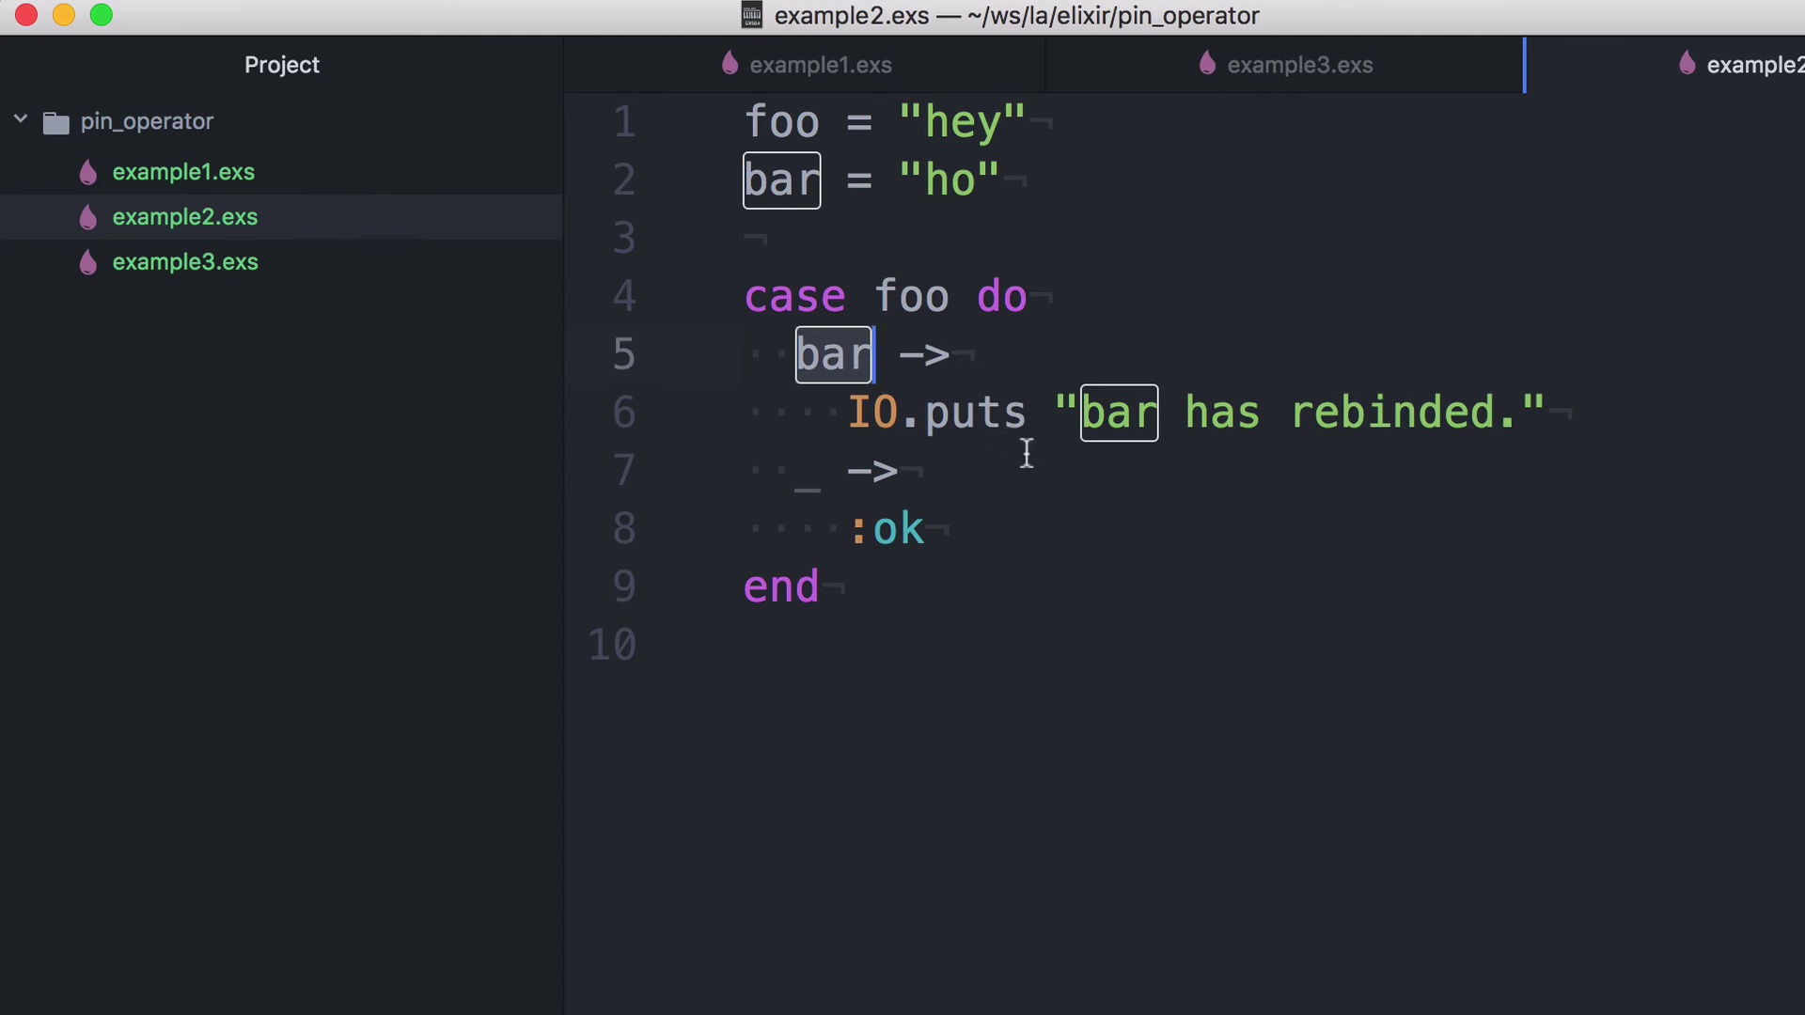
{"action": "left_click", "coordinate": [1343, 78]}
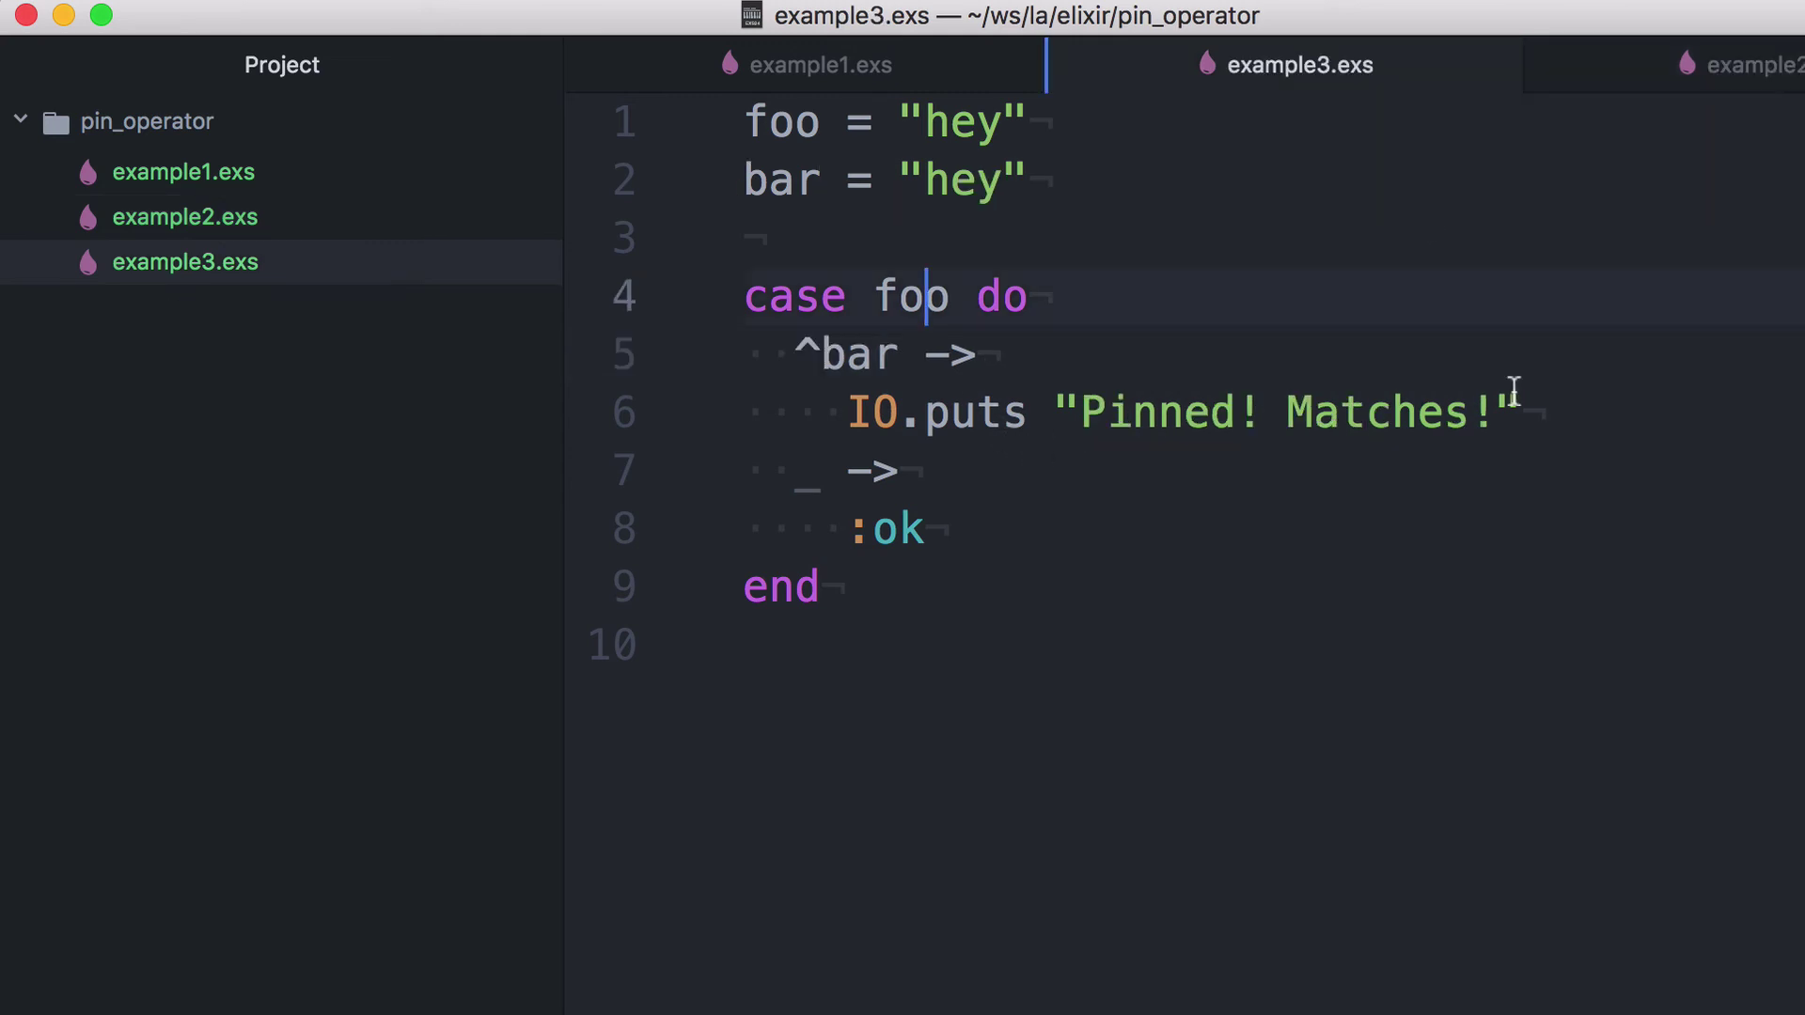